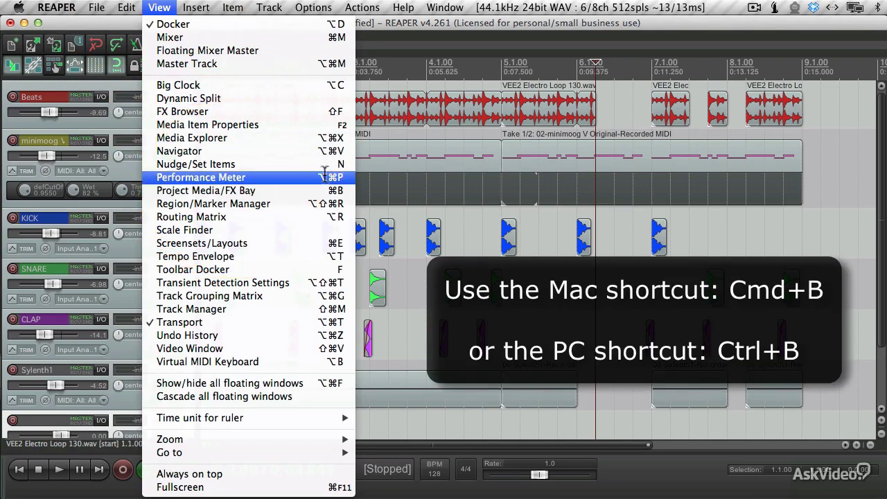
Open the project media/FX bay and copy VEE2 Bassdrum 002.wav to the project media directory.
click(337, 197)
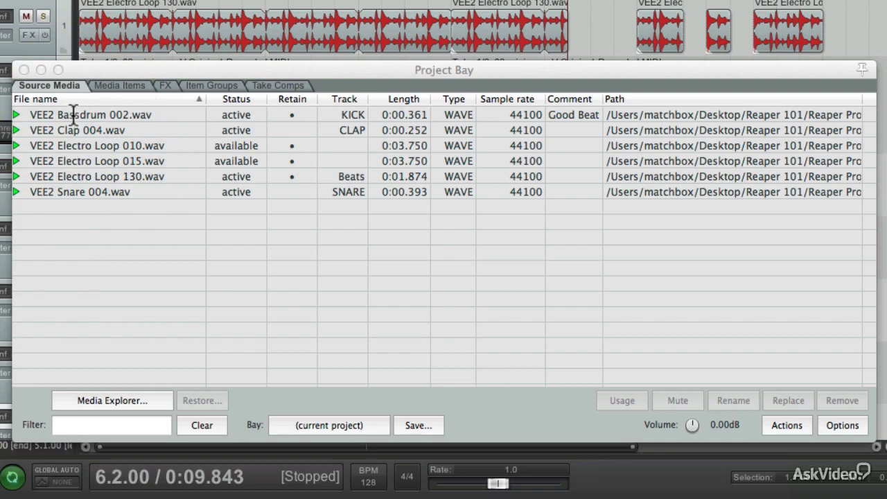
right_click(74, 114)
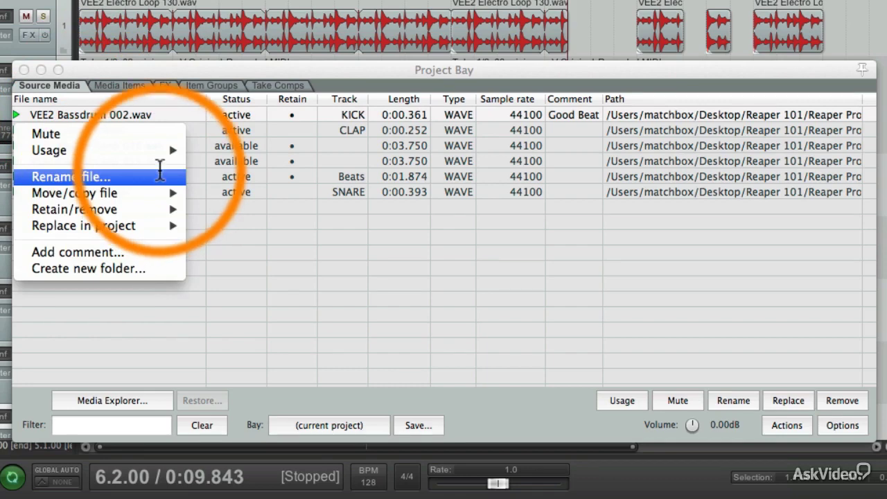
mouse_move(158, 192)
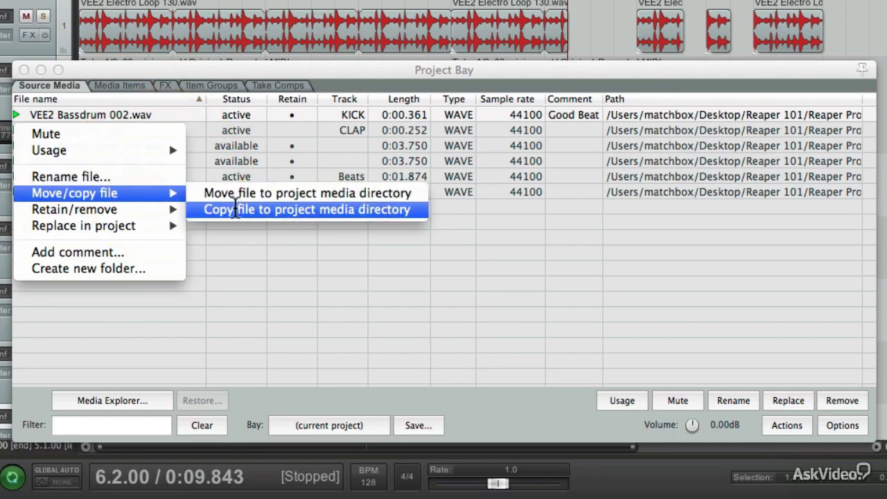
click(236, 210)
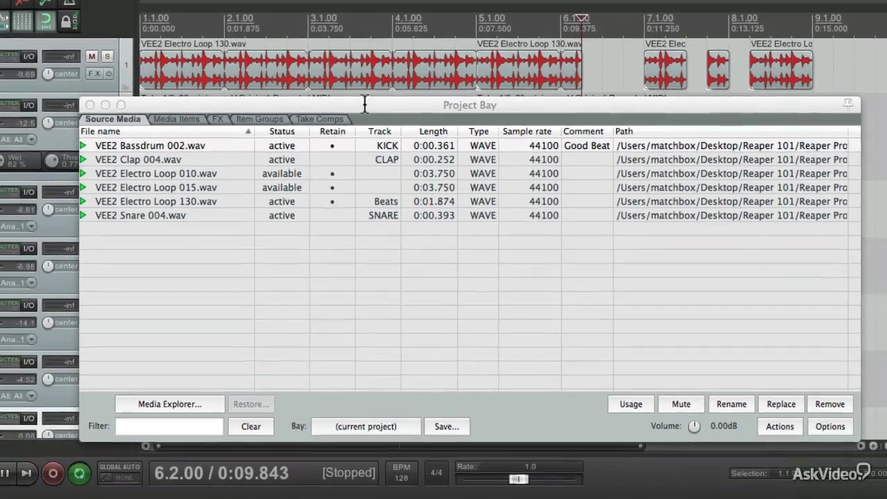
Reposition the Project Bay window and set the comment of VEE2 Bassdrum 002.wav to "Good Loop".
drag(331, 70, 360, 63)
drag(428, 135, 468, 134)
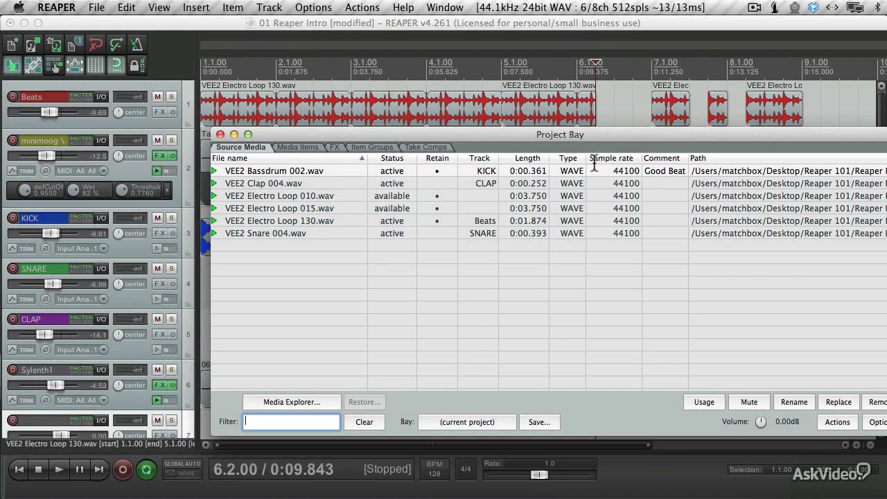
right_click(657, 172)
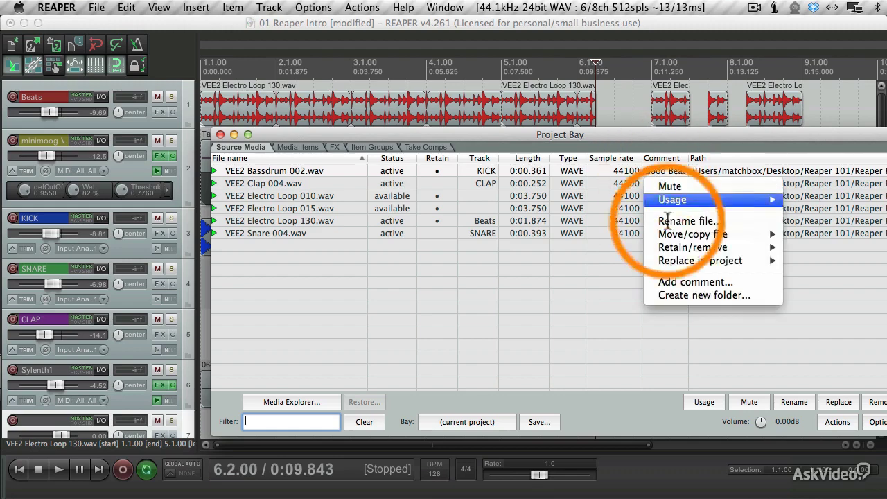
click(696, 282)
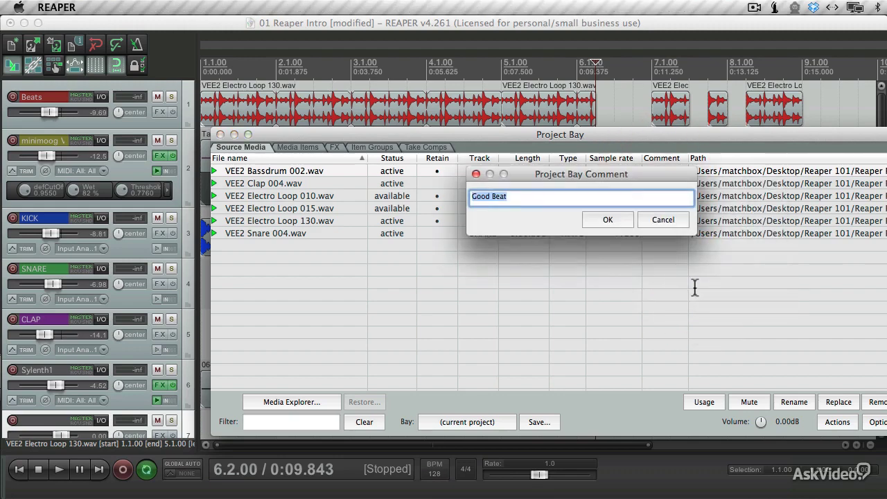
text(G)
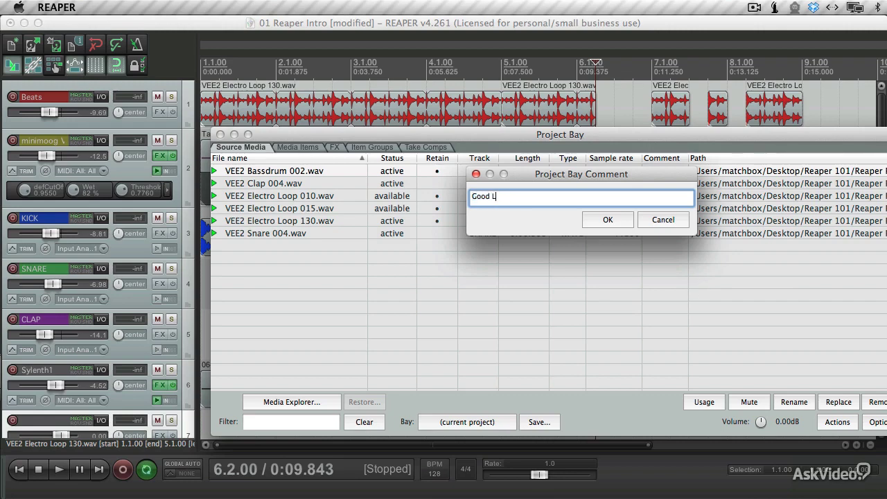
key(Return)
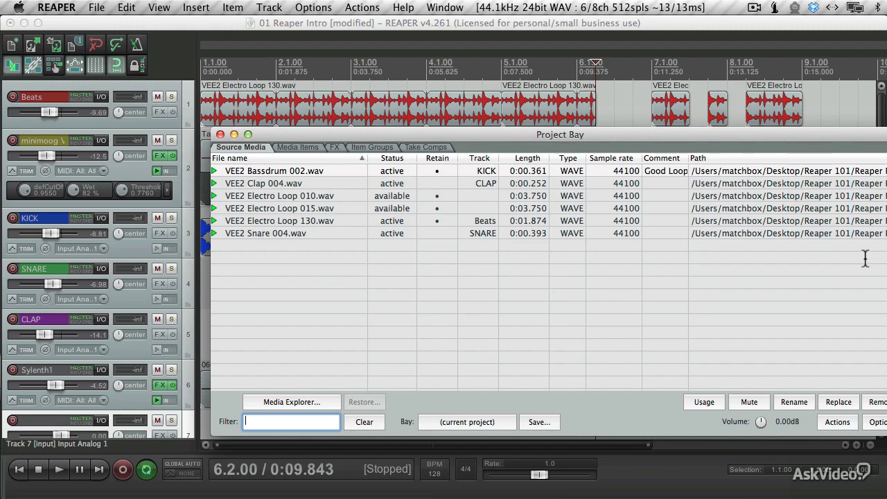
Reposition the Project Bay window and copy VEE2 Electro Loop 149.wav to the project media directory.
drag(583, 134, 410, 127)
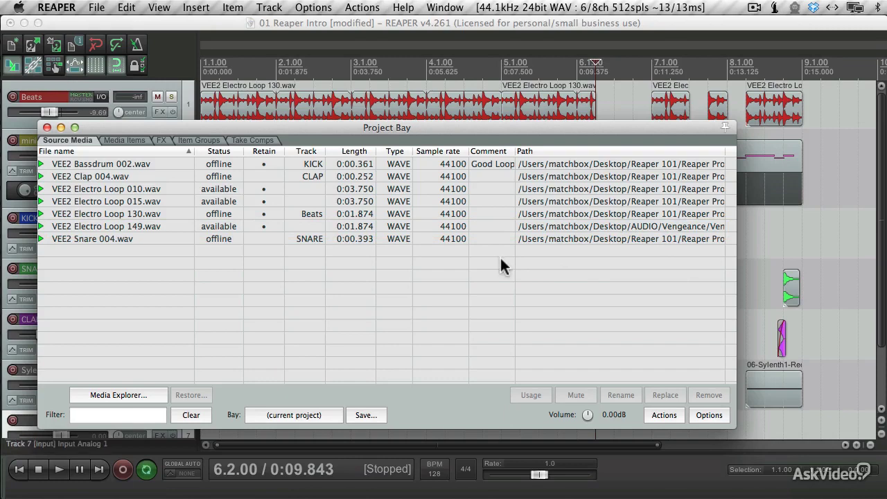
right_click(541, 226)
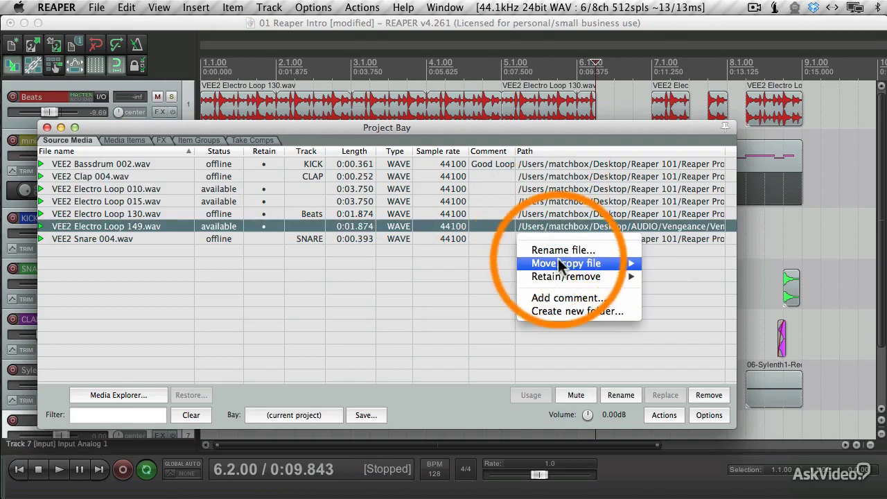
mouse_move(564, 264)
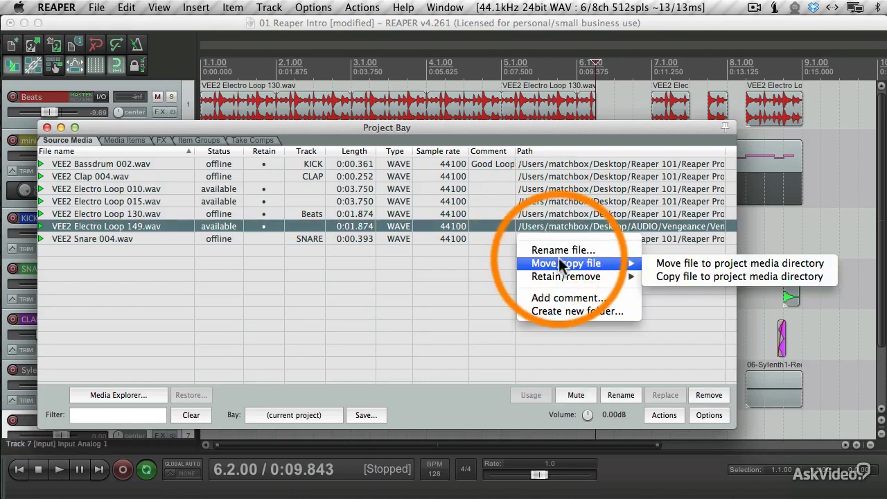
click(713, 278)
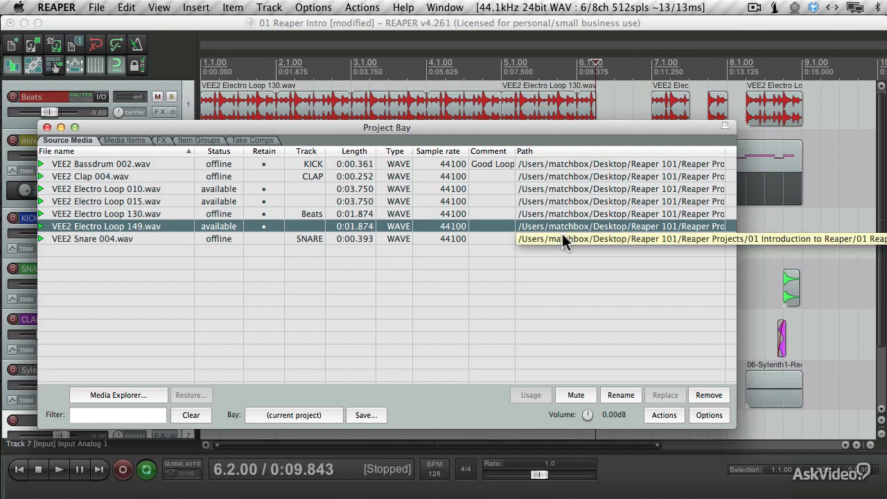
Filter the source media list by "drum", and by "bass" after that.
click(156, 415)
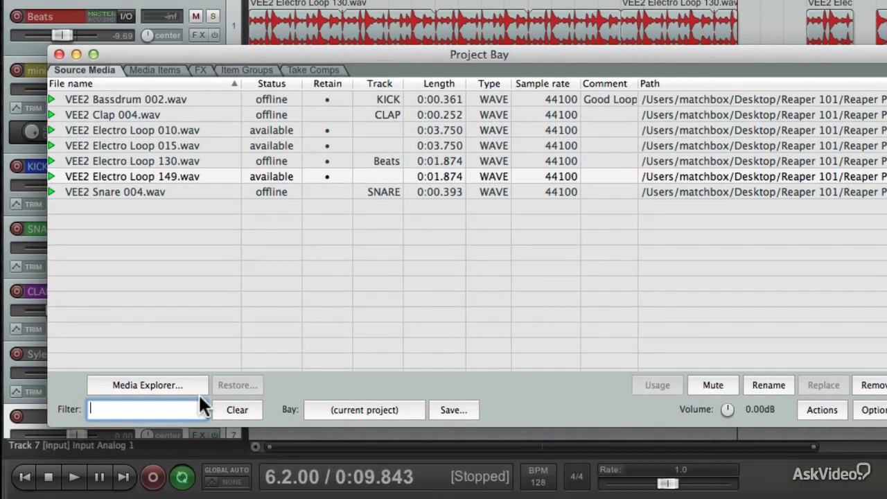
text(drum)
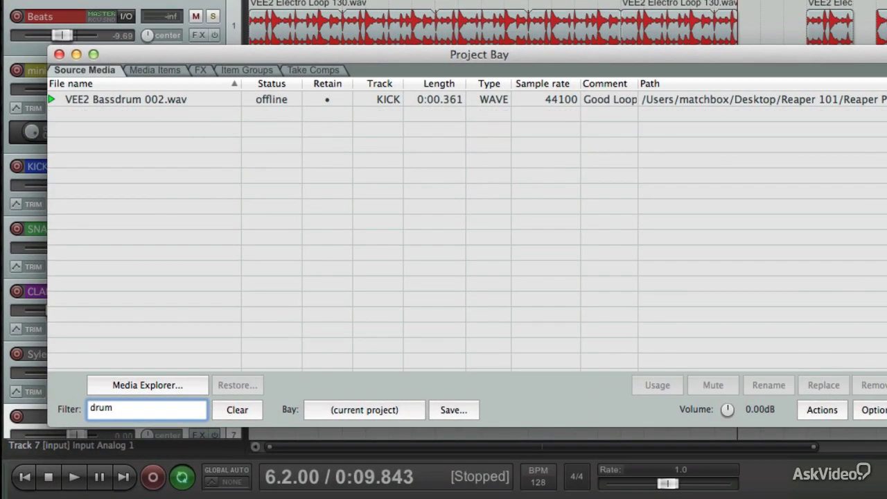
key(BackSpace)
key(BackSpace)
text(bass)
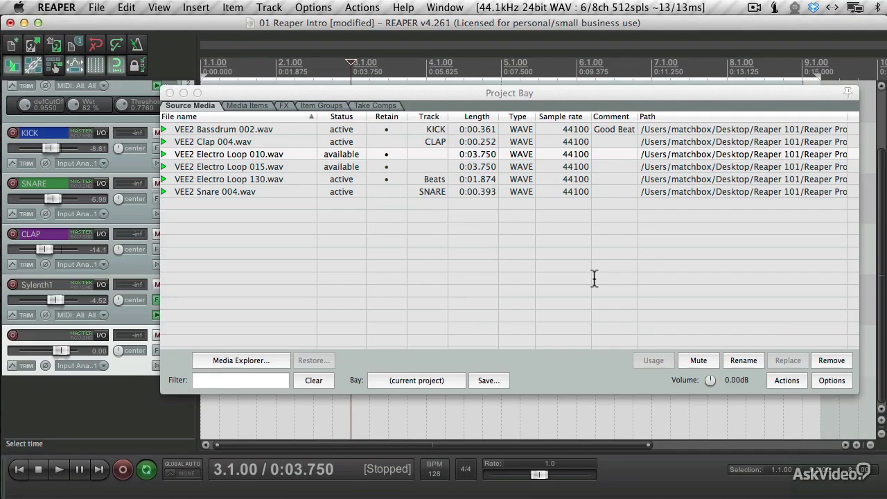
Preview VEE2 Electro Loop 010.wav and VEE2 Electro Loop 015.wav, and briefly show the Media Explorer before closing it.
click(164, 154)
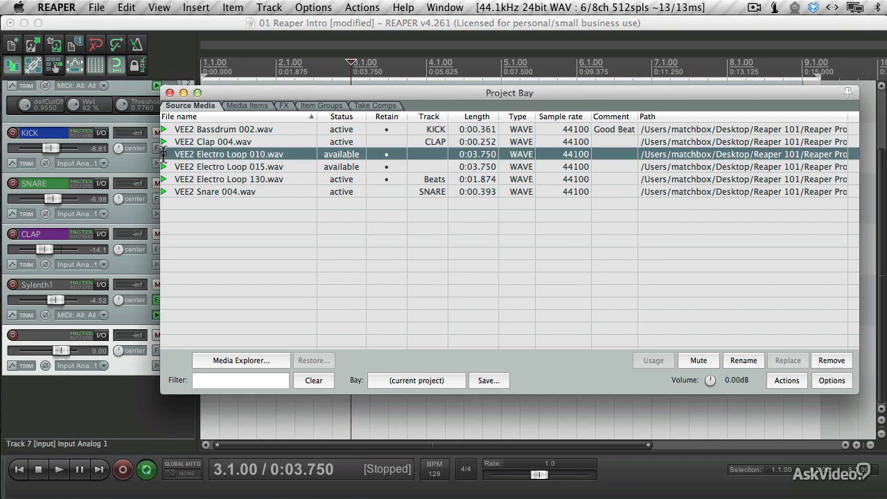
click(164, 166)
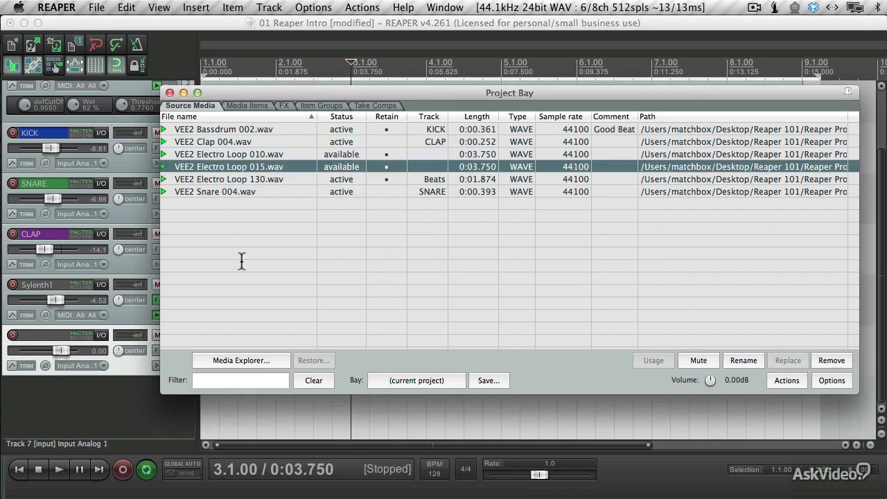
click(241, 360)
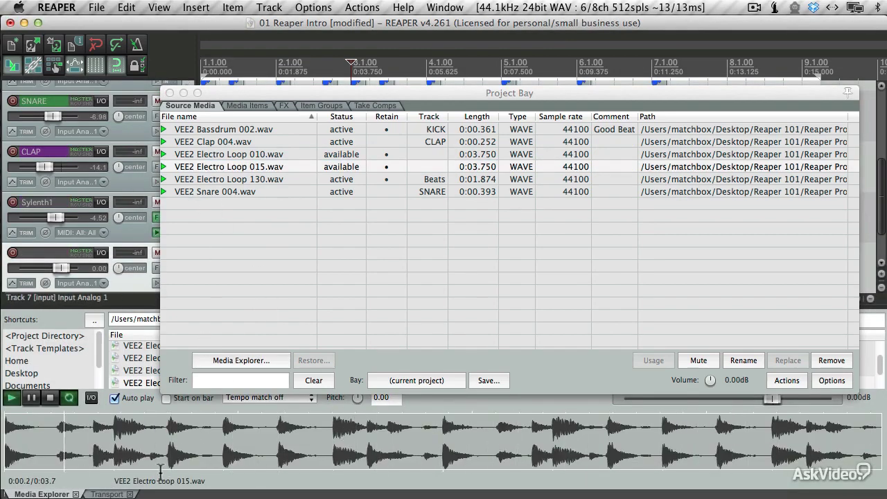
click(76, 493)
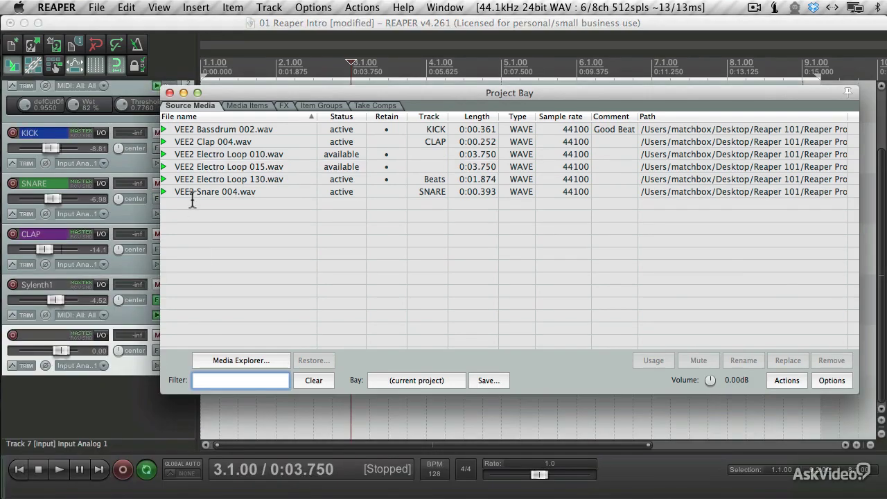
List the project's media items and temporarily move the Project Bay window aside to compare them with the arrangement.
click(246, 105)
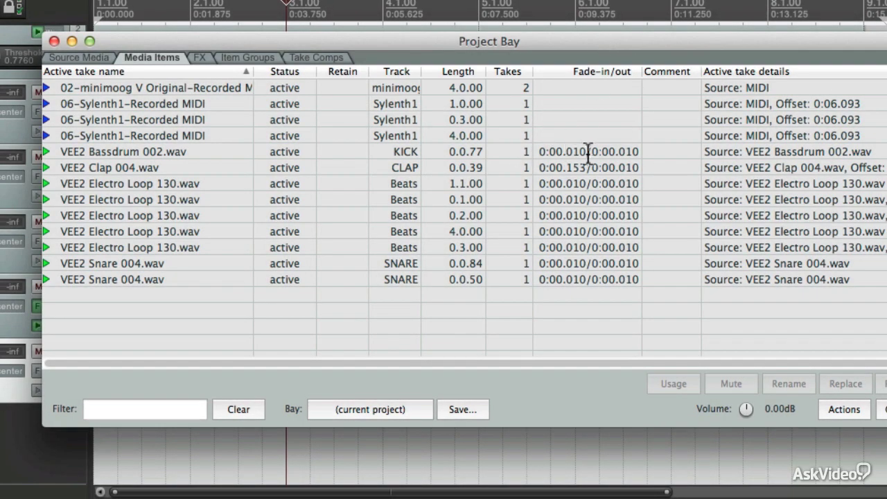
drag(593, 39, 589, 437)
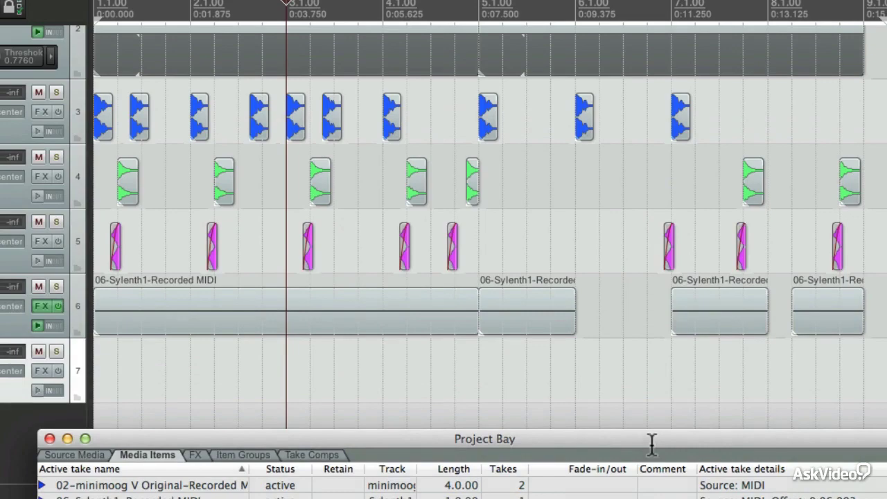
drag(647, 446, 633, 52)
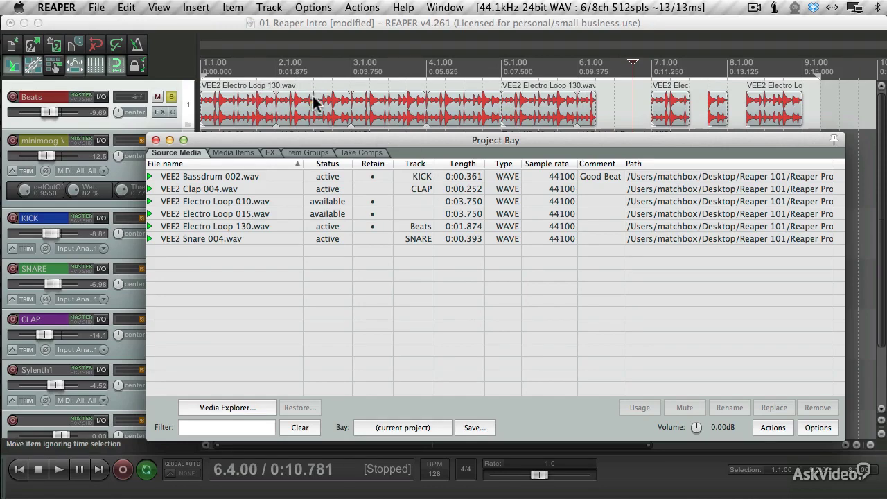
Replace all instances of VEE2 Electro Loop 130.wav in the project with the retained VEE2 Electro Loop 010.wav.
click(243, 226)
right_click(244, 225)
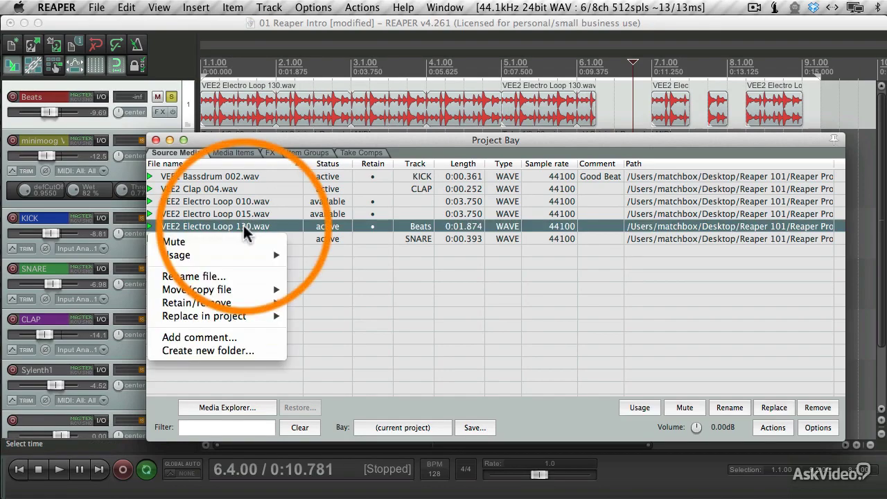
mouse_move(244, 317)
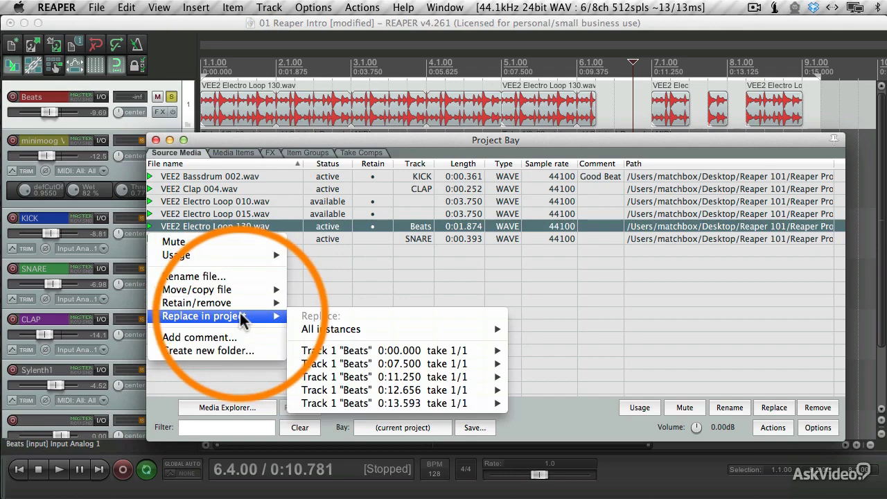
mouse_move(306, 331)
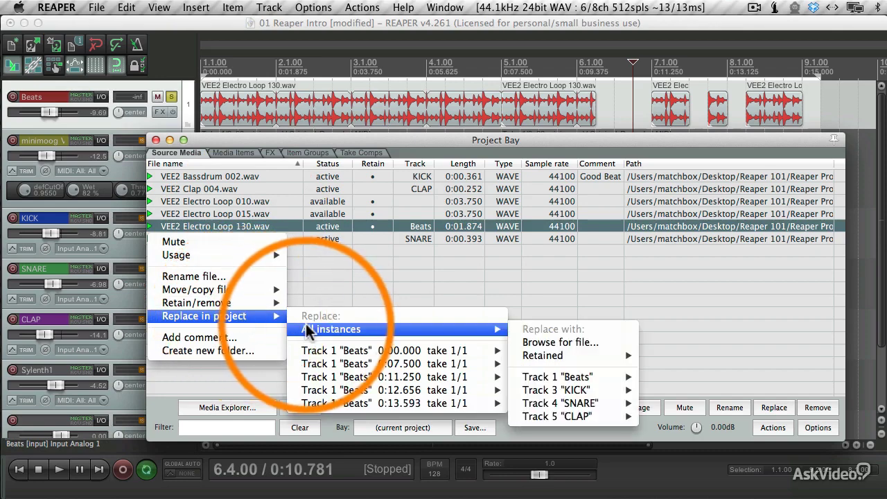
mouse_move(528, 359)
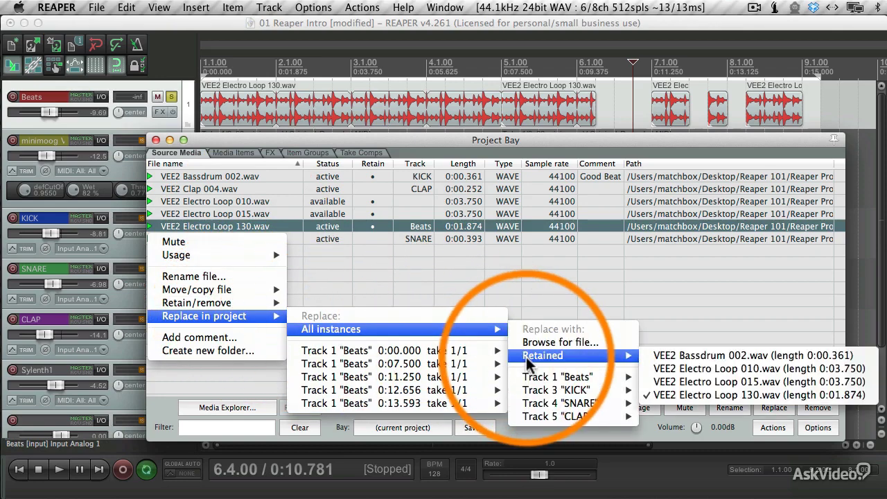
click(686, 370)
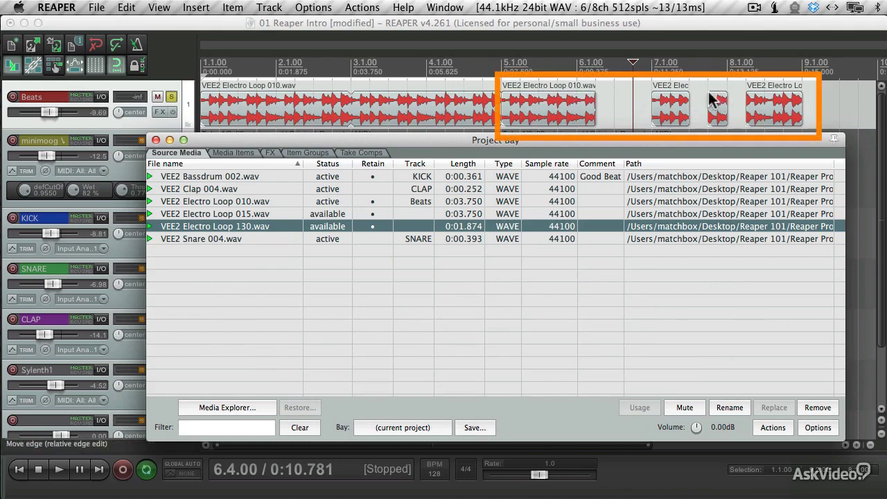
Play the arrangement from 6.4.00 to hear the swapped loop on the Beats track, and stop playback.
click(627, 100)
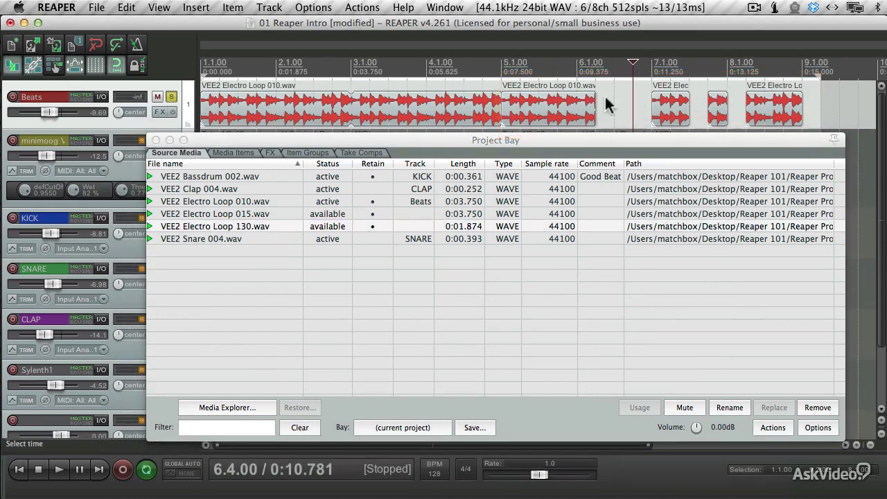
key(space)
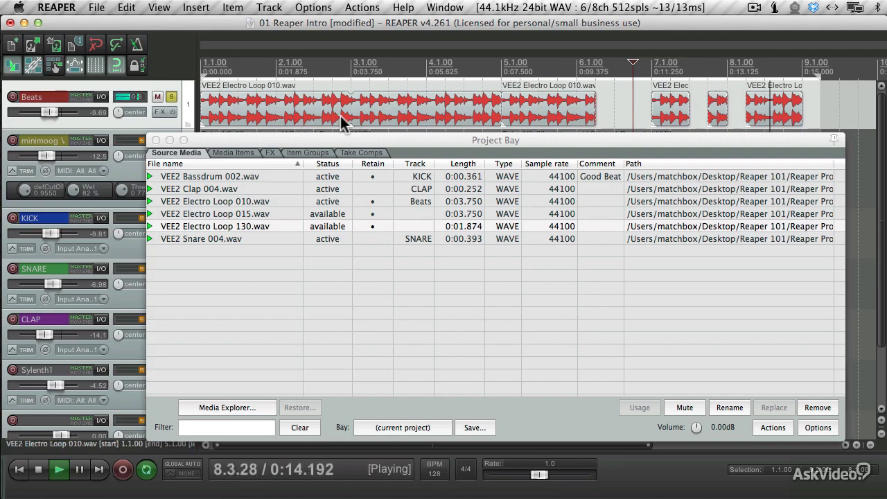
key(space)
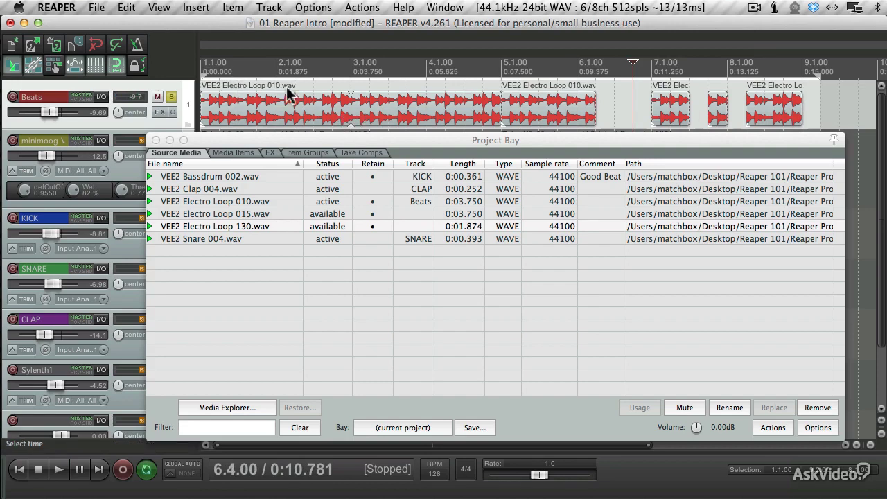
Replace all instances of VEE2 Electro Loop 010.wav in the project with the retained VEE2 Electro Loop 130.wav.
click(249, 201)
right_click(249, 201)
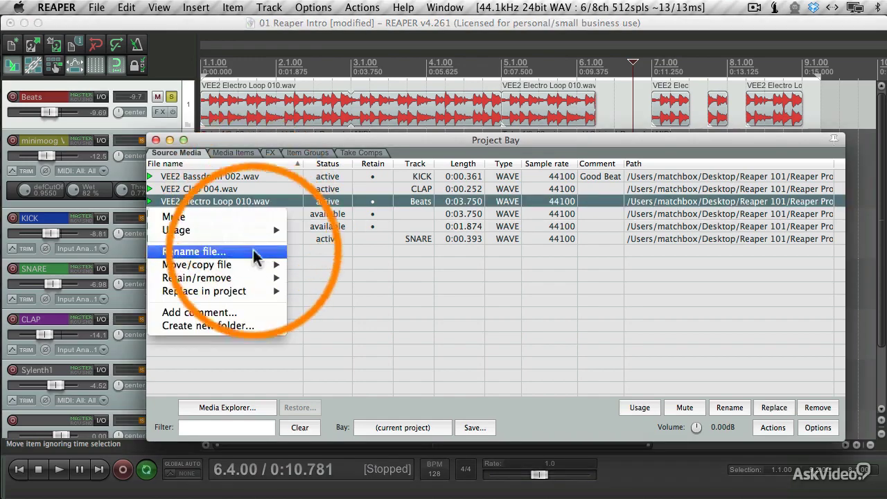
mouse_move(250, 291)
mouse_move(362, 307)
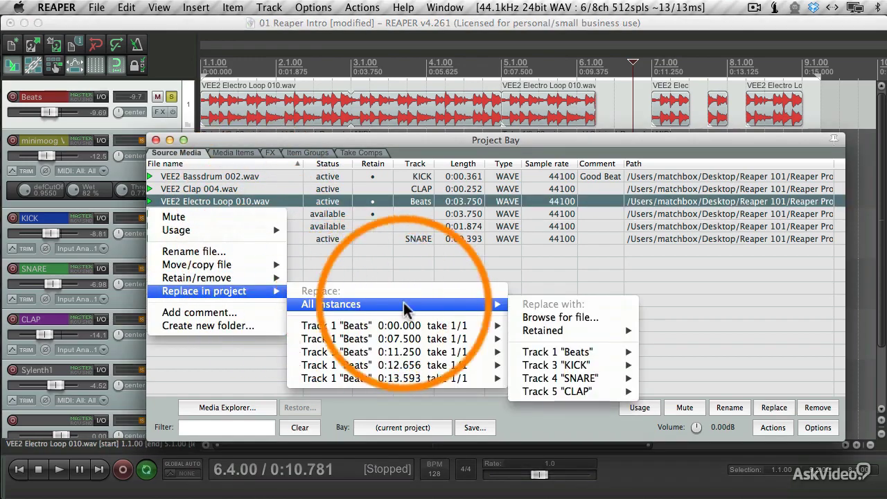
mouse_move(558, 332)
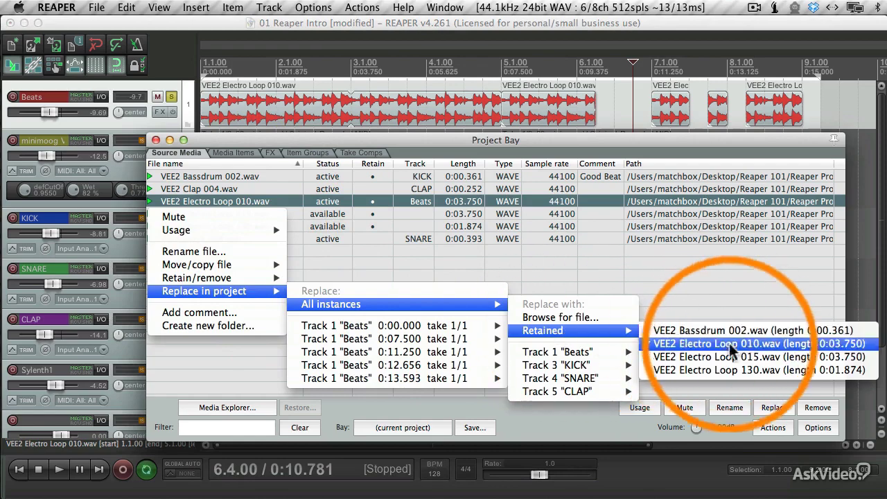
click(728, 368)
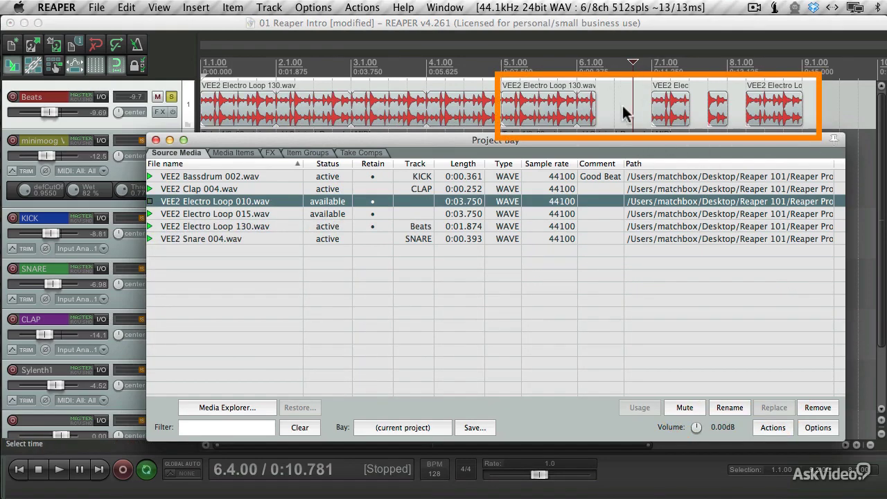
Play the Beats track from 6.4.00 to check the restored VEE2 Electro Loop 130.wav items, and stop playback.
click(636, 93)
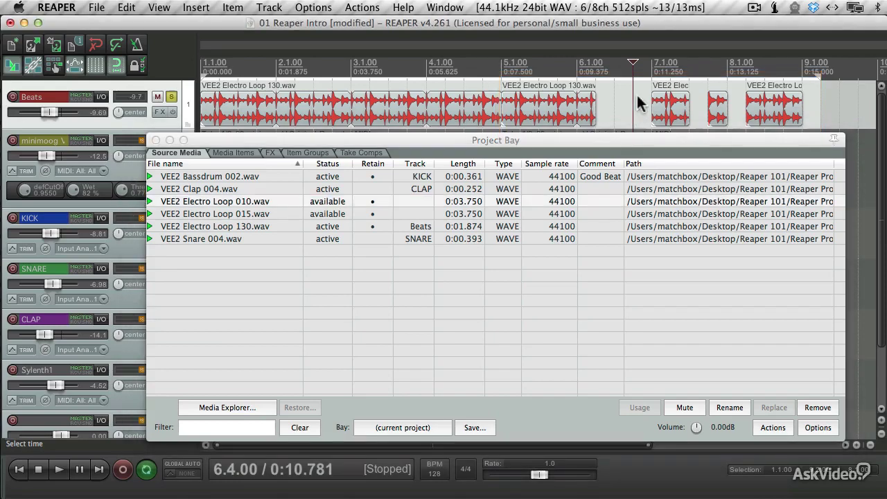
key(space)
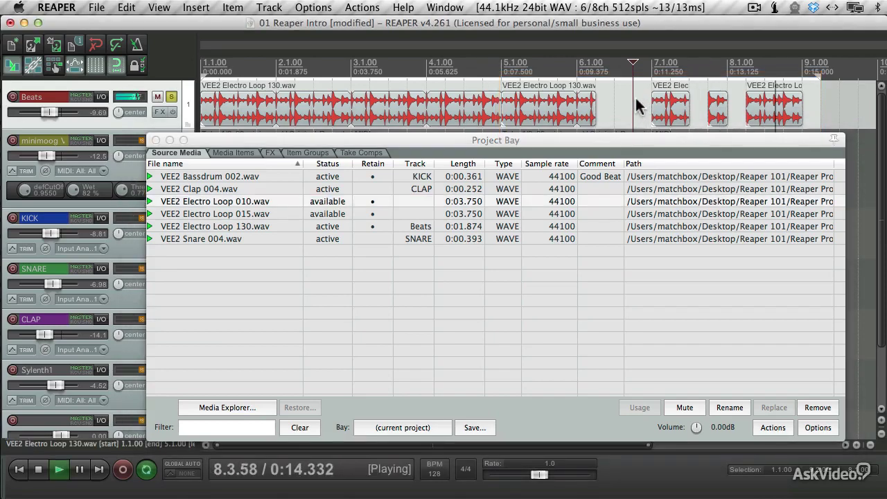
key(space)
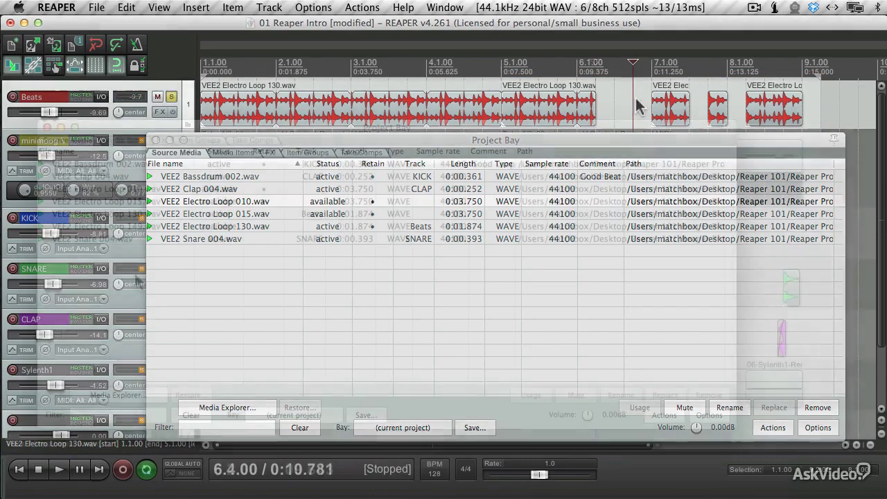
Review the project's FX, item groups and take comps in the Project Bay, and return to the source media list.
click(162, 139)
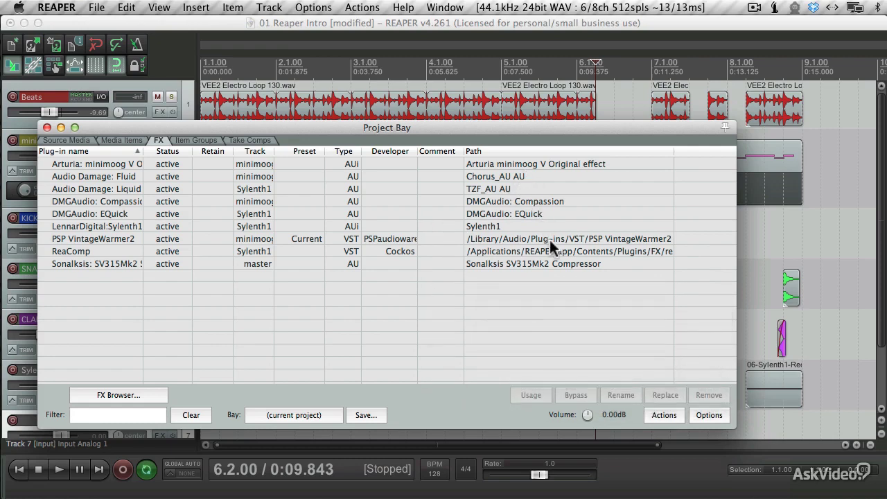
click(200, 140)
click(249, 140)
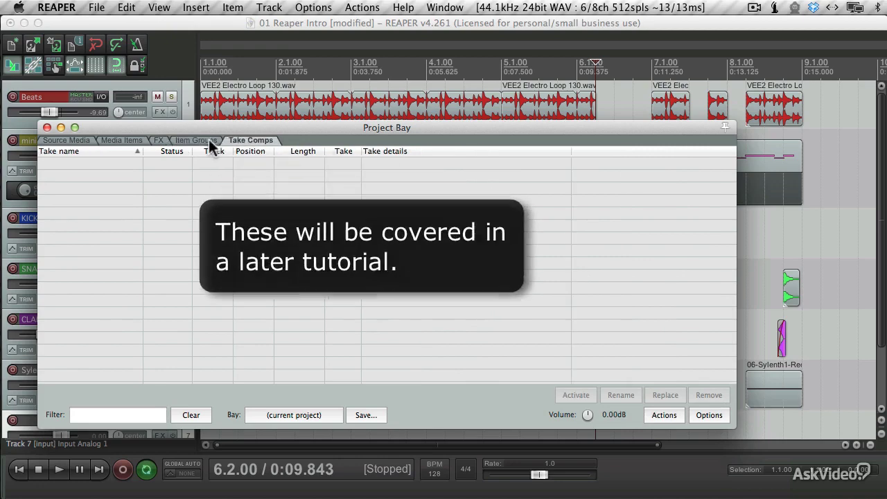
click(209, 139)
click(246, 140)
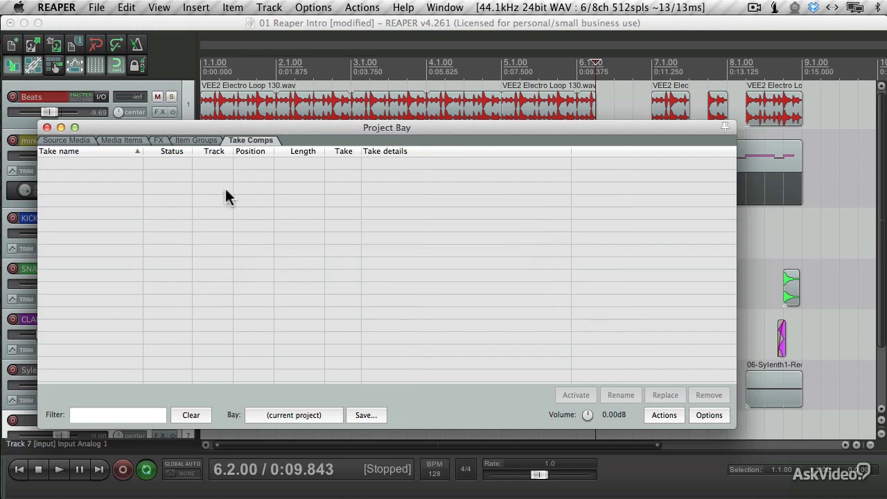
click(78, 140)
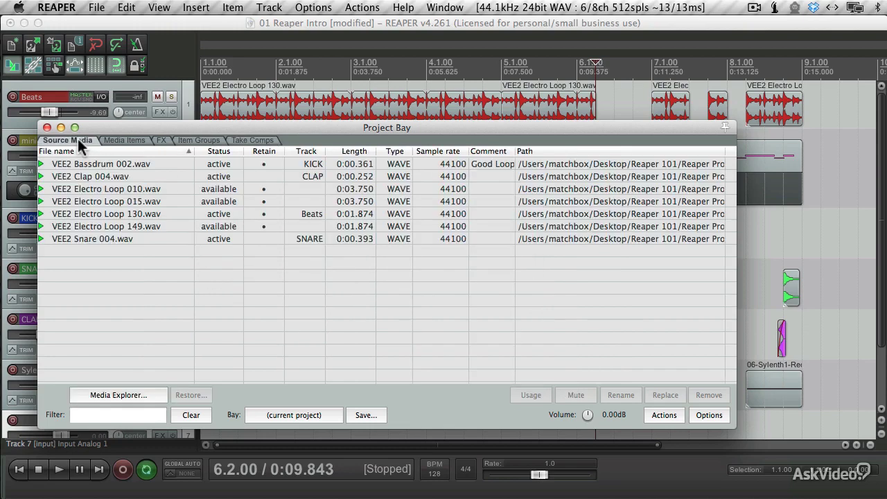